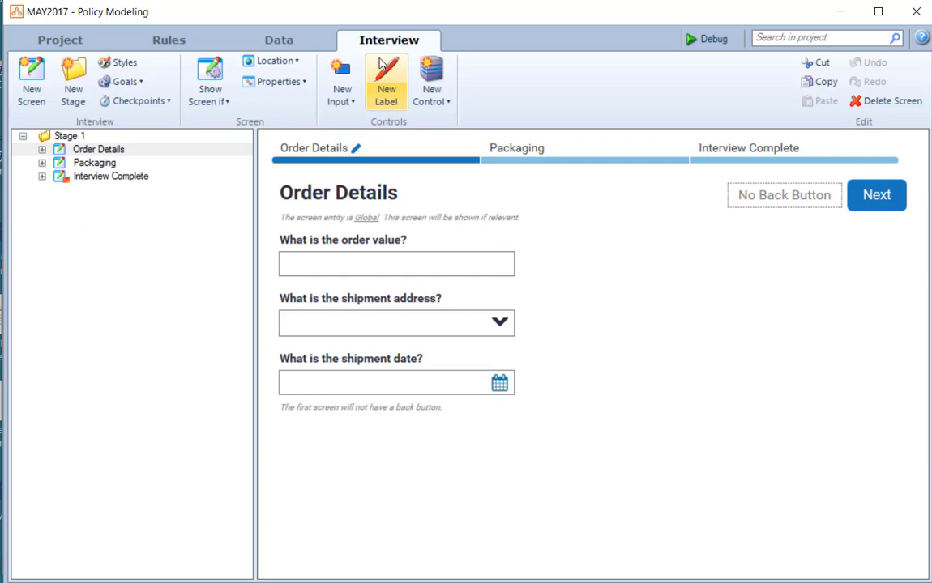
# Review the MAY2017 project's hub settings and open the Deploy Snapshot dialog
pyautogui.click(67, 39)
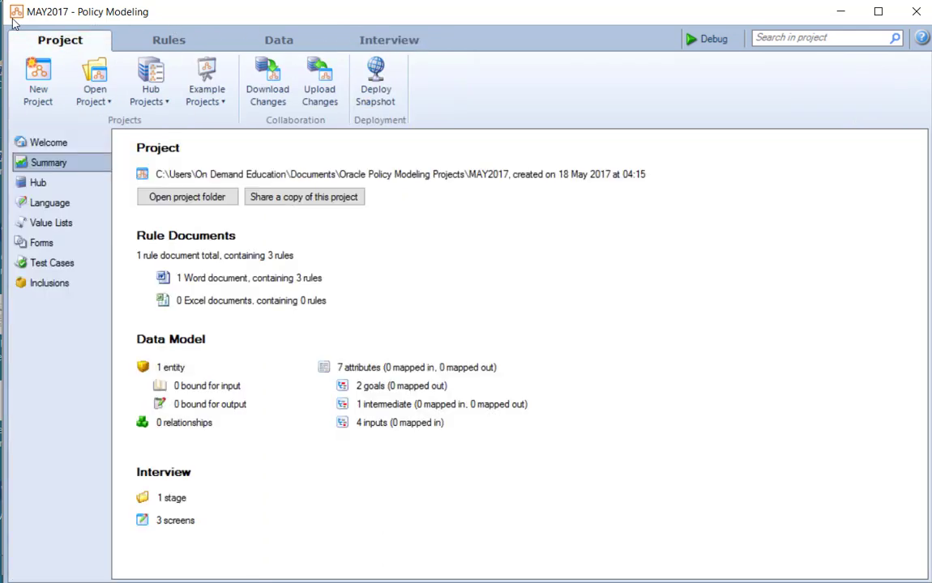
pyautogui.click(37, 182)
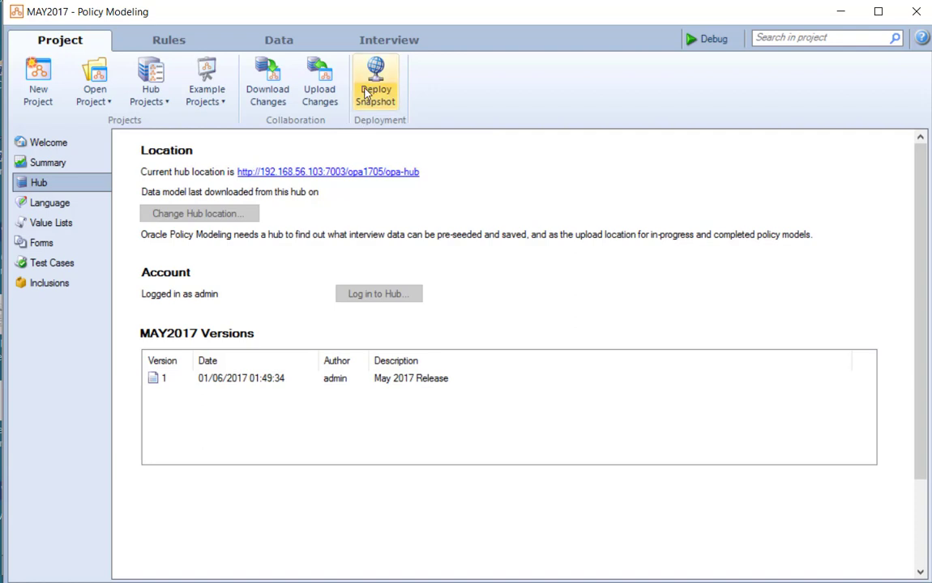
pyautogui.click(366, 94)
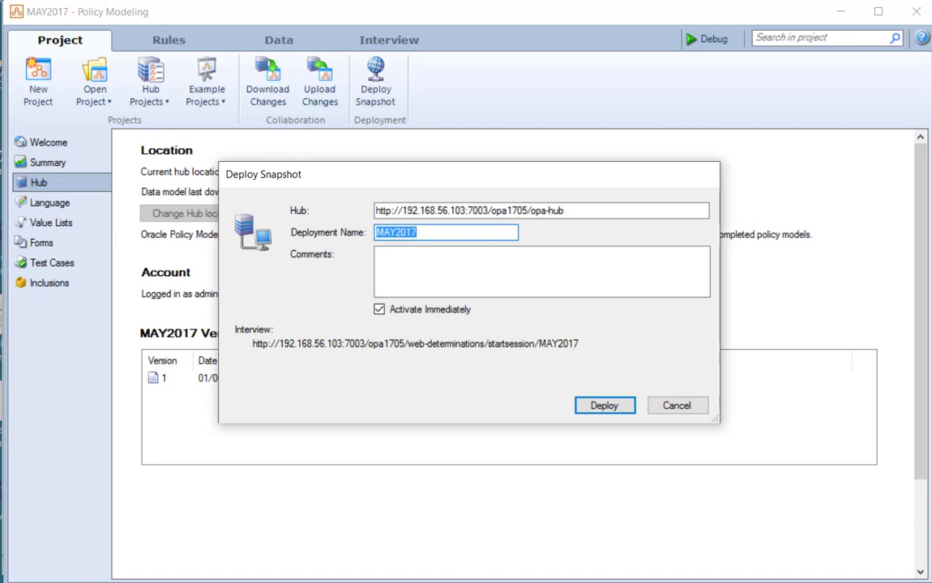
# Switch to the OPAHUB virtual machine and review the hosts authorized for embedded interviews, leaving the list as it is
pyautogui.click(40, 582)
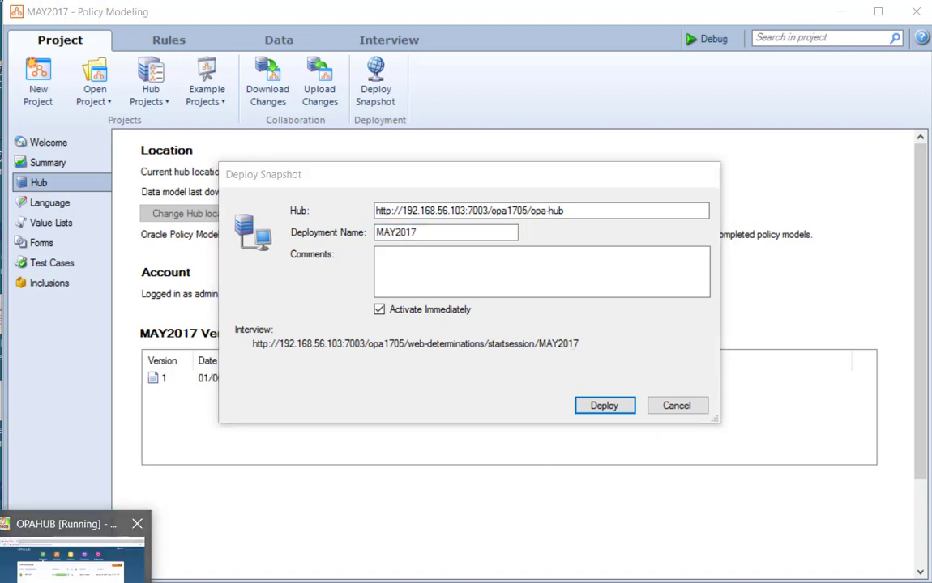
pyautogui.click(73, 555)
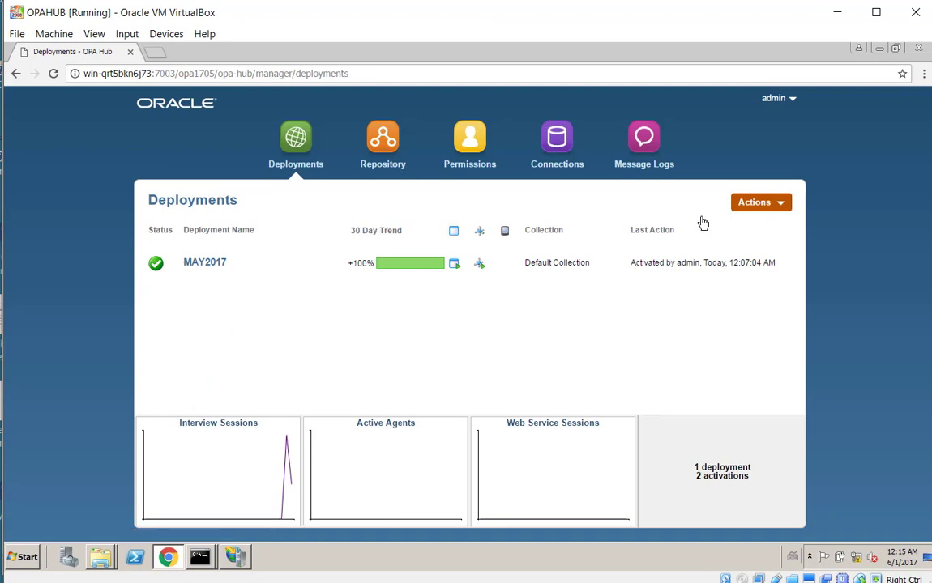
pyautogui.click(778, 203)
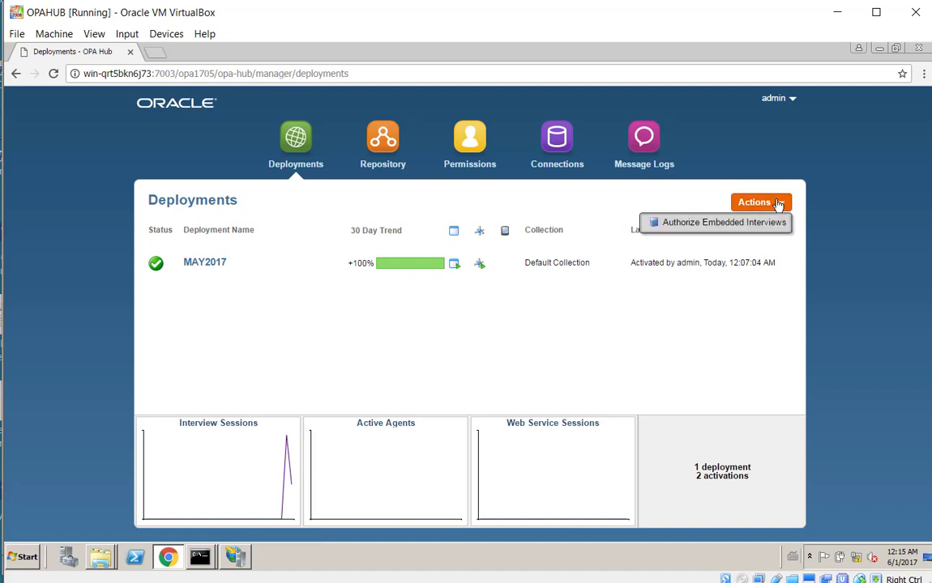
pyautogui.click(705, 223)
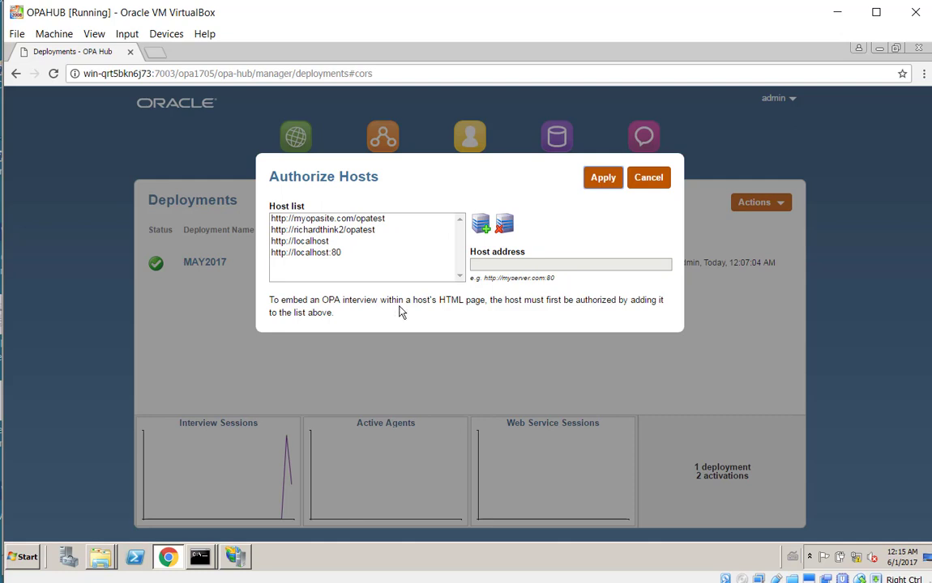
pyautogui.click(657, 180)
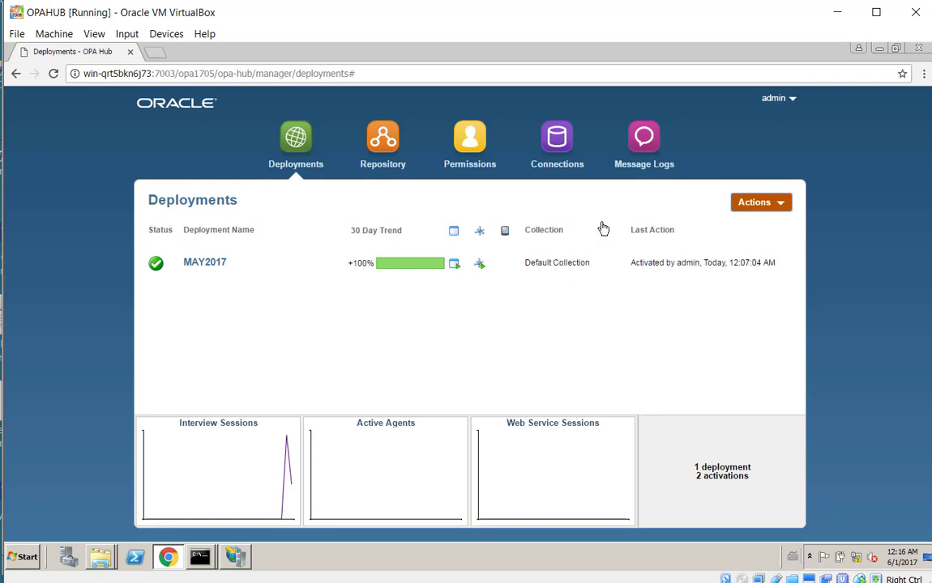
# Bring up IIS Manager and examine the stylesheet and interviews.js references of default.htm in Notepad++
pyautogui.click(236, 557)
pyautogui.click(437, 135)
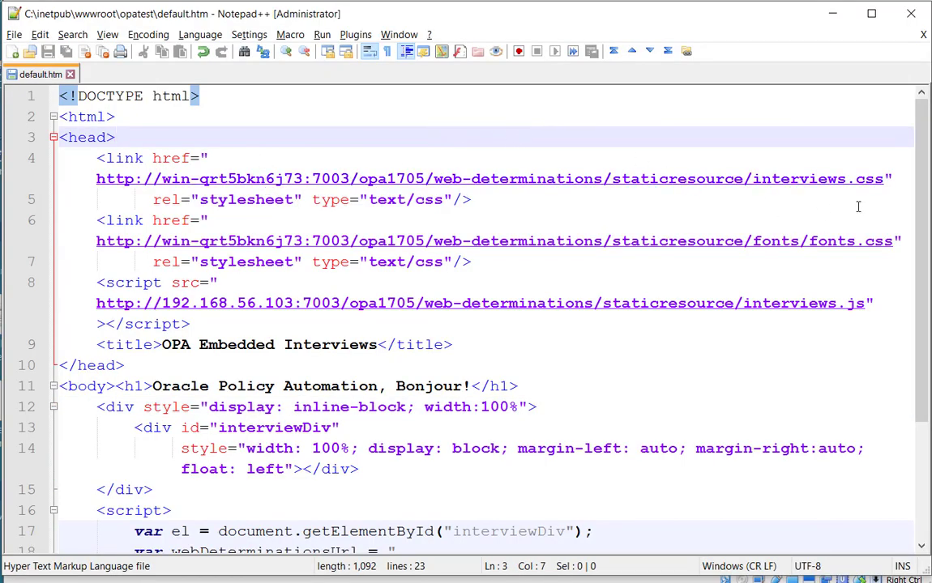
pyautogui.click(896, 180)
pyautogui.click(902, 242)
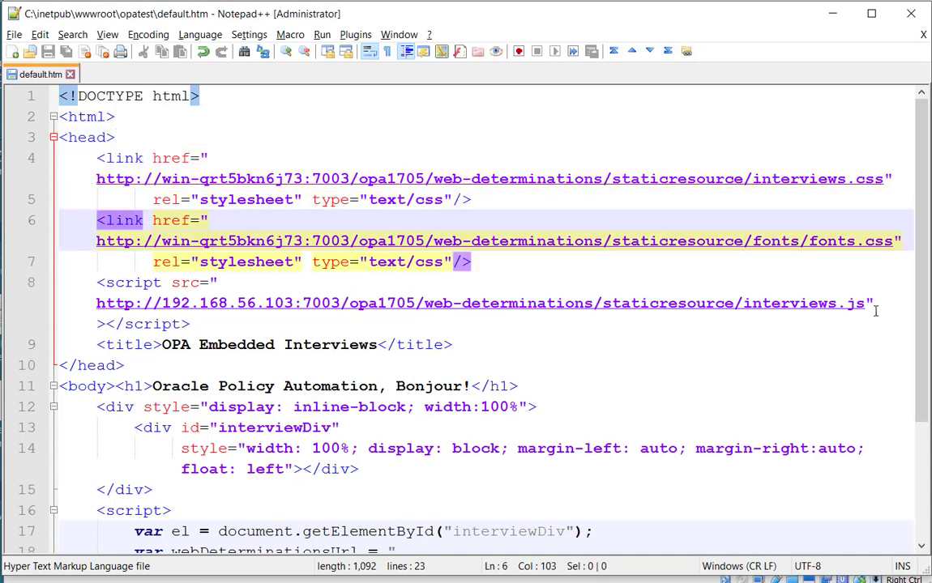
pyautogui.click(873, 304)
# Examine the embedding code in default.htm: the el variable, the interviewDiv id, the deployment name and the StartInterview call
pyautogui.scroll(-1, 613, 337)
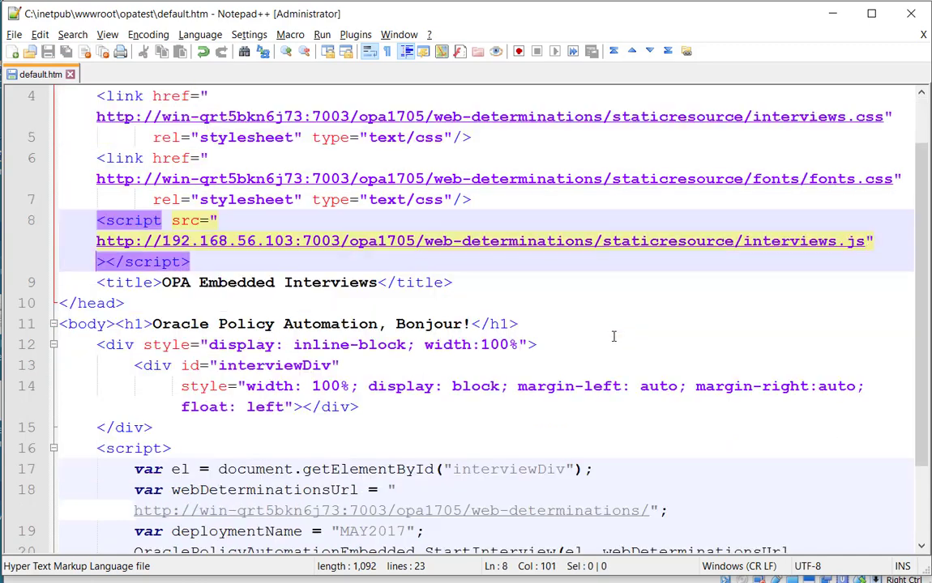
pyautogui.scroll(-1, 616, 335)
pyautogui.scroll(-1, 618, 334)
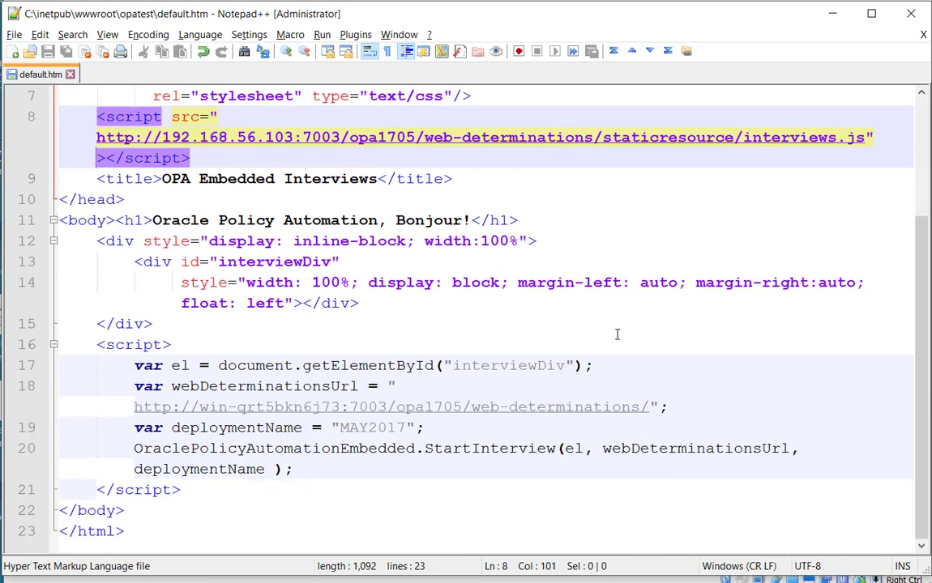
pyautogui.doubleClick(180, 365)
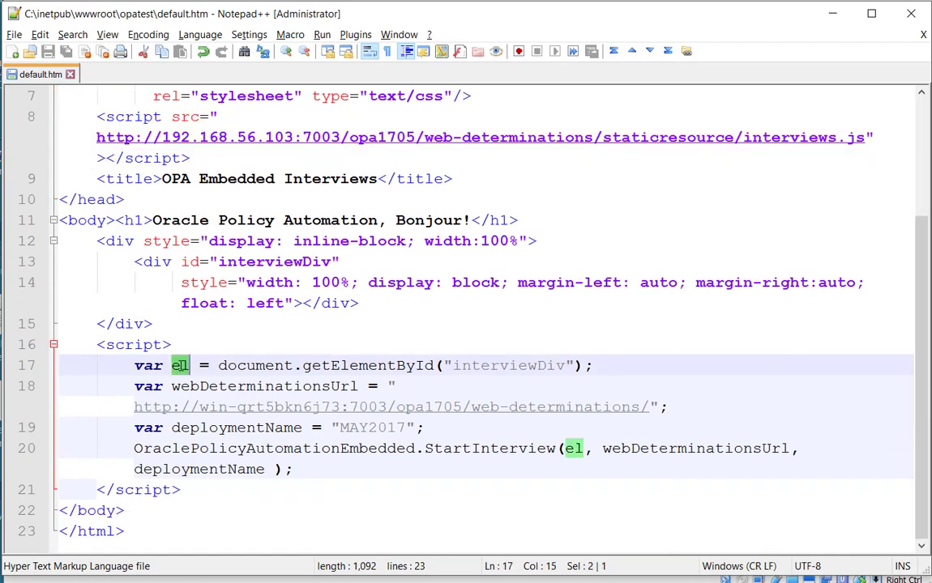
pyautogui.moveTo(219, 261); pyautogui.dragTo(332, 265)
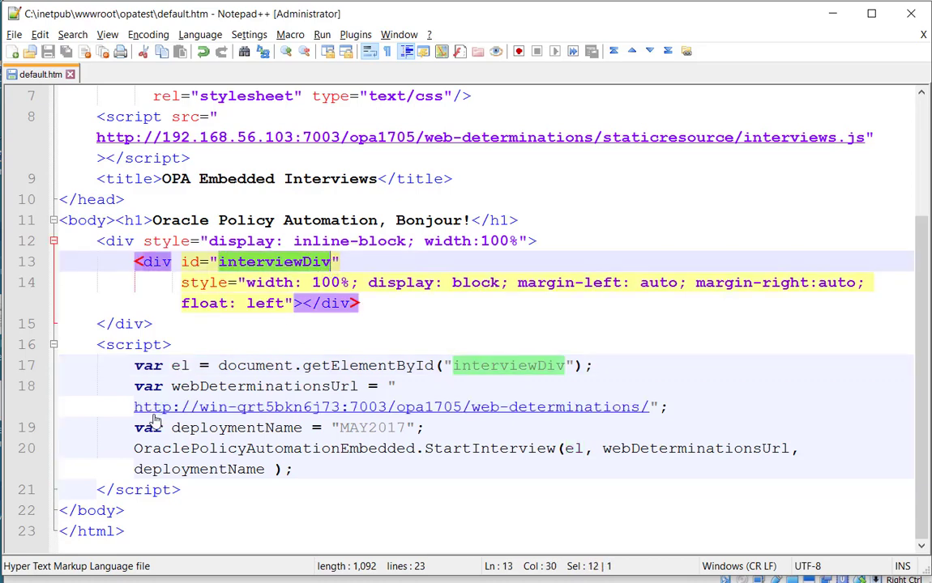
pyautogui.doubleClick(376, 429)
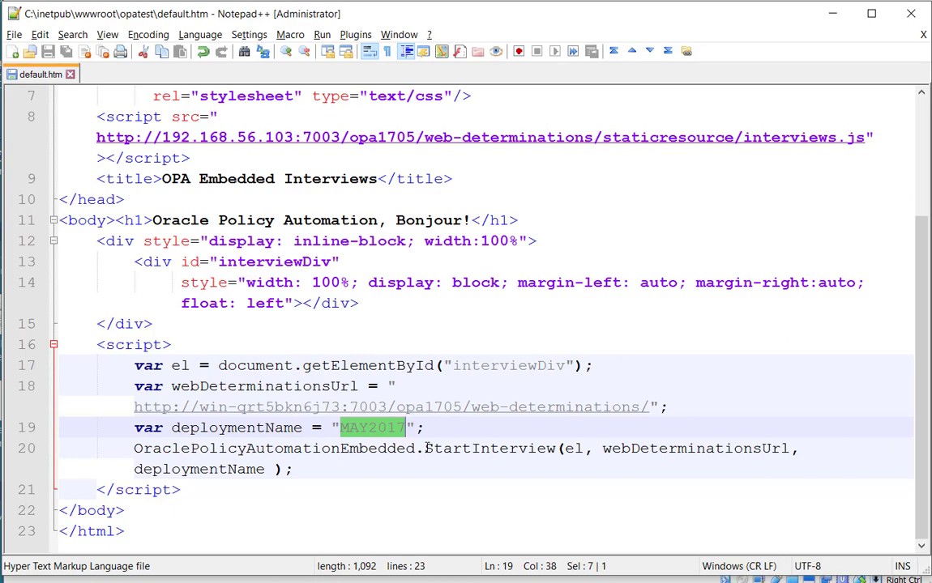
pyautogui.moveTo(425, 448); pyautogui.dragTo(557, 446)
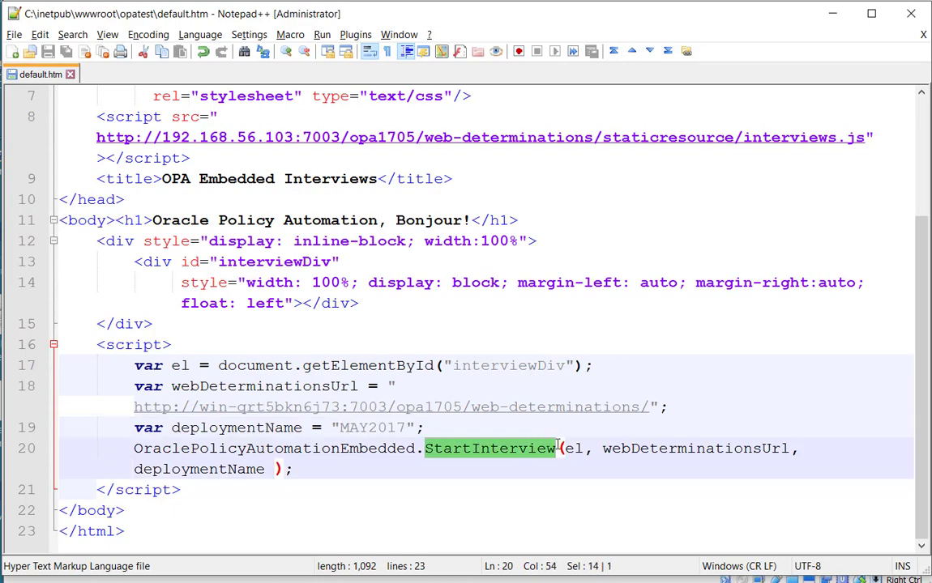
# Browse the opatest virtual directory of the Default Web Site from IIS Manager
pyautogui.scroll(3, 373, 397)
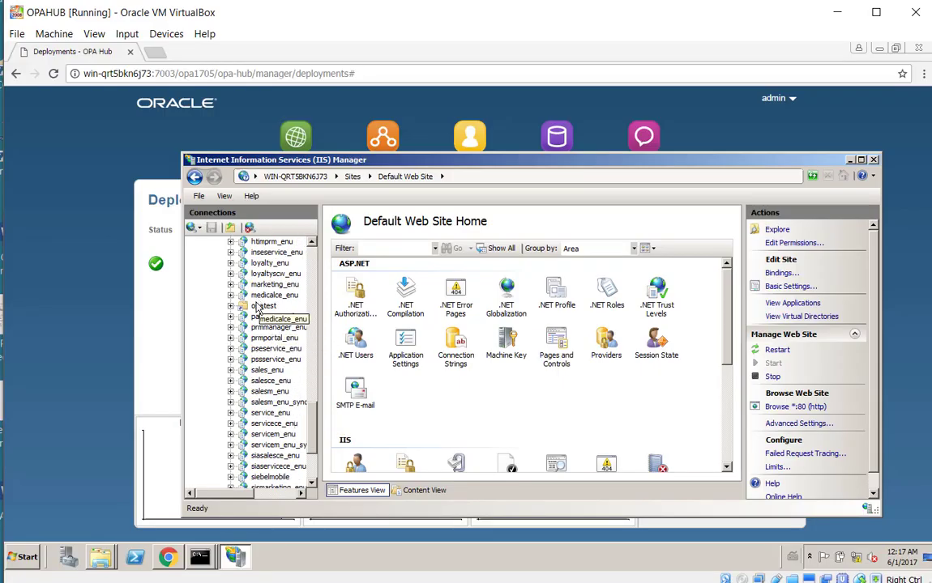
pyautogui.rightClick(257, 307)
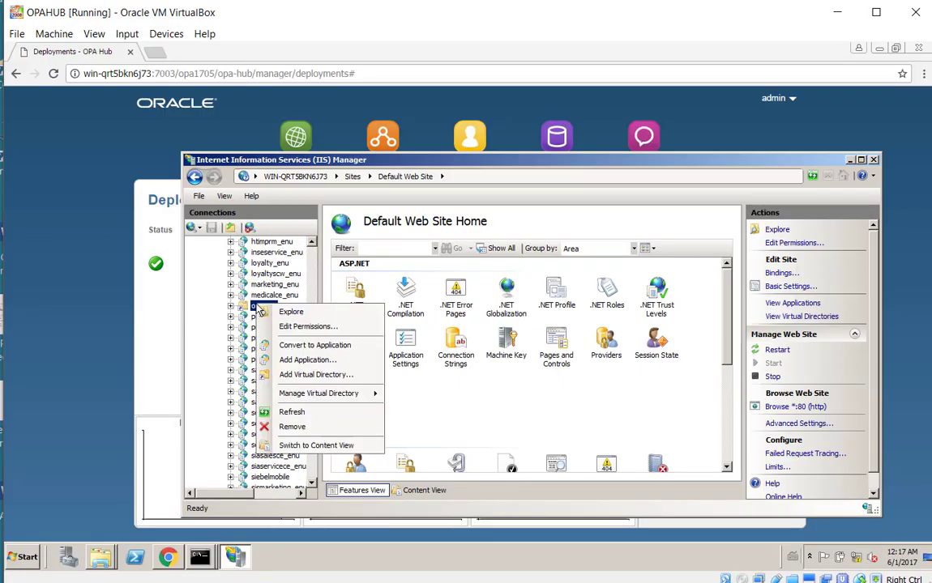
pyautogui.moveTo(328, 393)
pyautogui.click(419, 395)
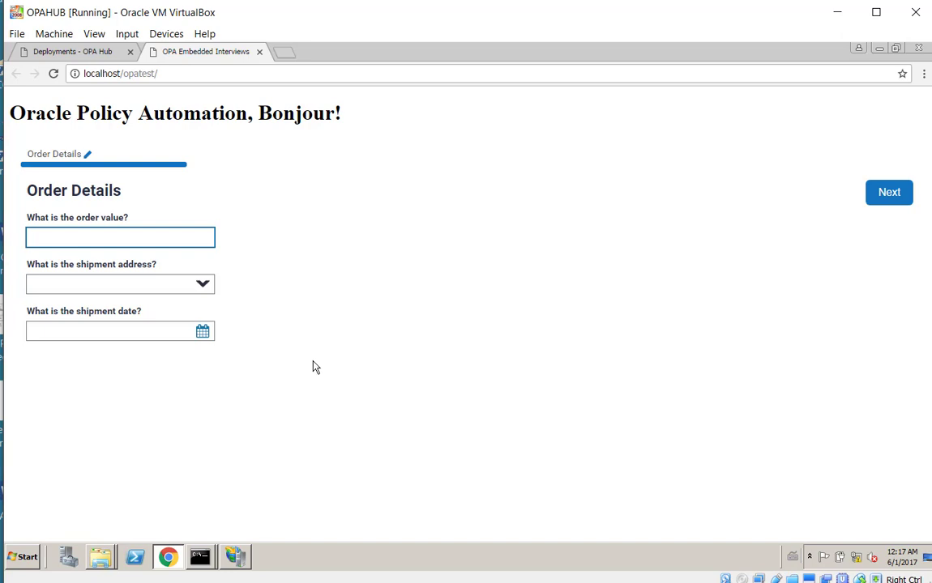
# Complete the Order Details screen with order value 99, shipment address Canada and shipment date 15/06/2017, and continue
pyautogui.write('99')
pyautogui.click(202, 285)
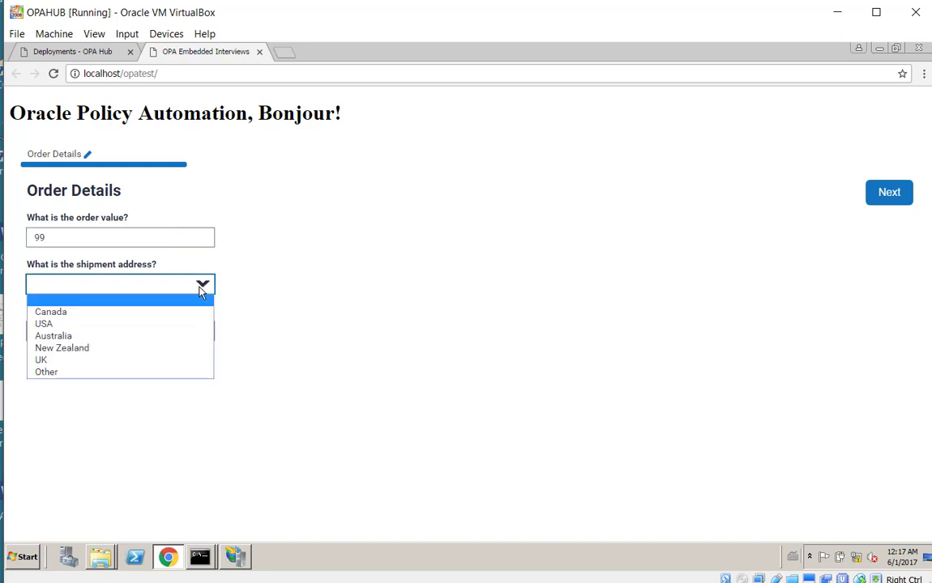
pyautogui.click(162, 313)
pyautogui.click(200, 332)
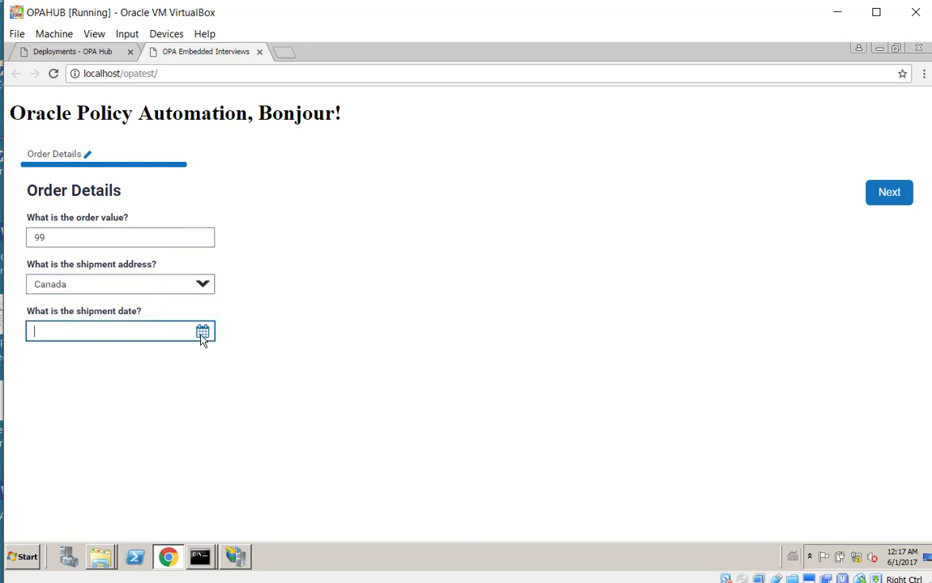
pyautogui.click(151, 442)
pyautogui.click(889, 193)
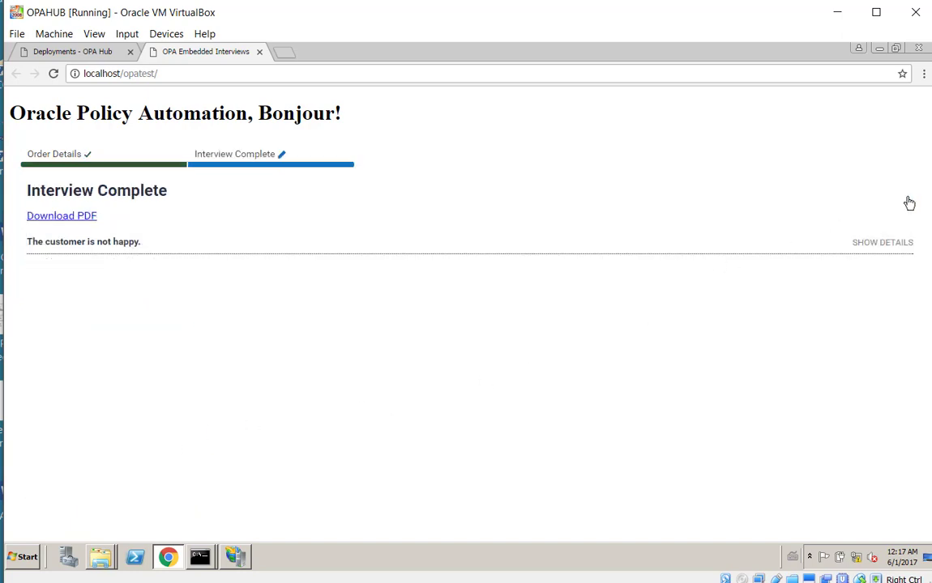
# Show the details behind the interview's conclusion and download its PDF
pyautogui.click(871, 245)
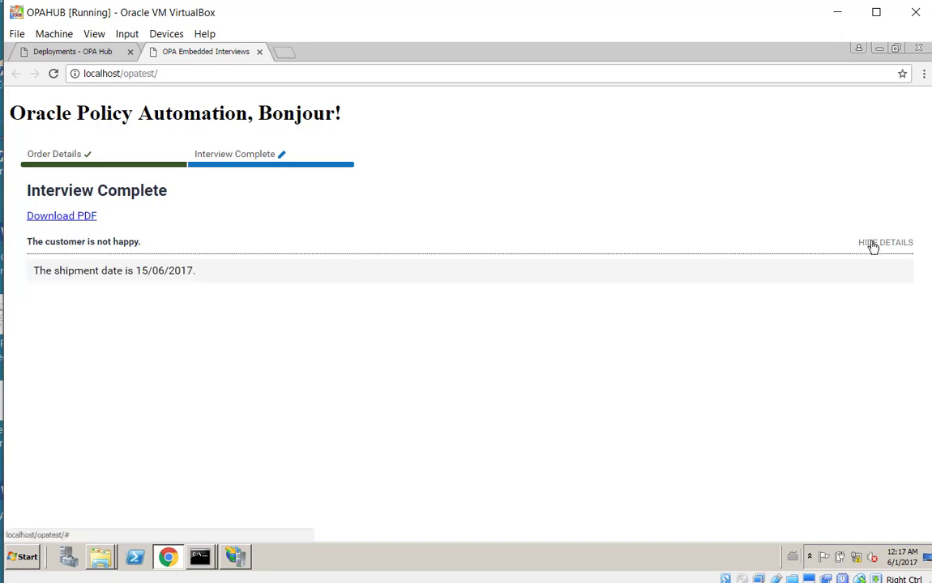
pyautogui.click(81, 217)
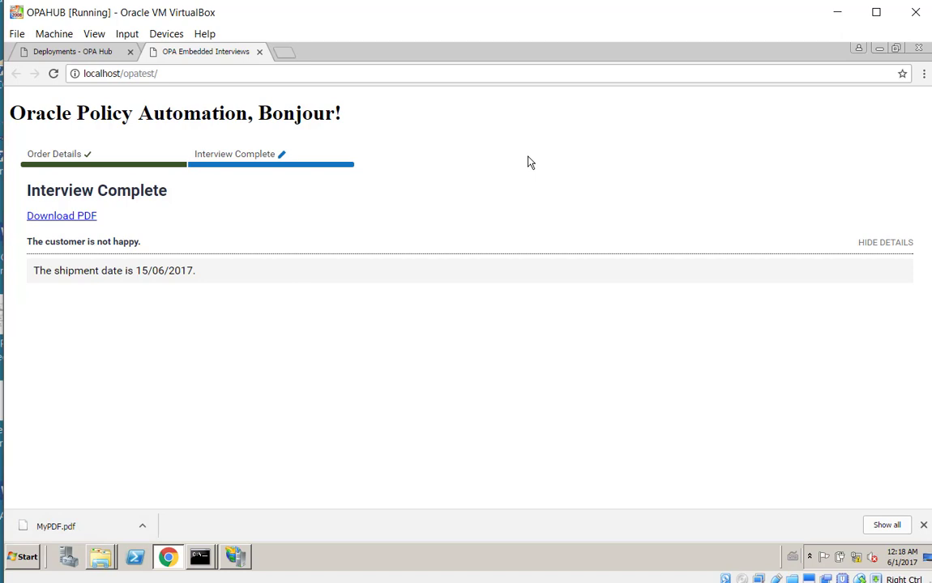
pyautogui.rightClick(519, 197)
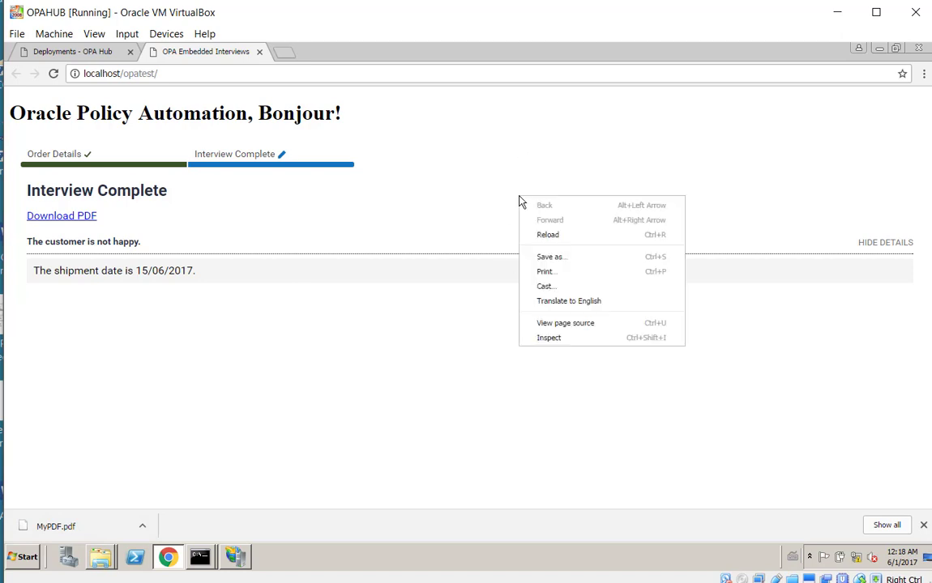
pyautogui.click(583, 337)
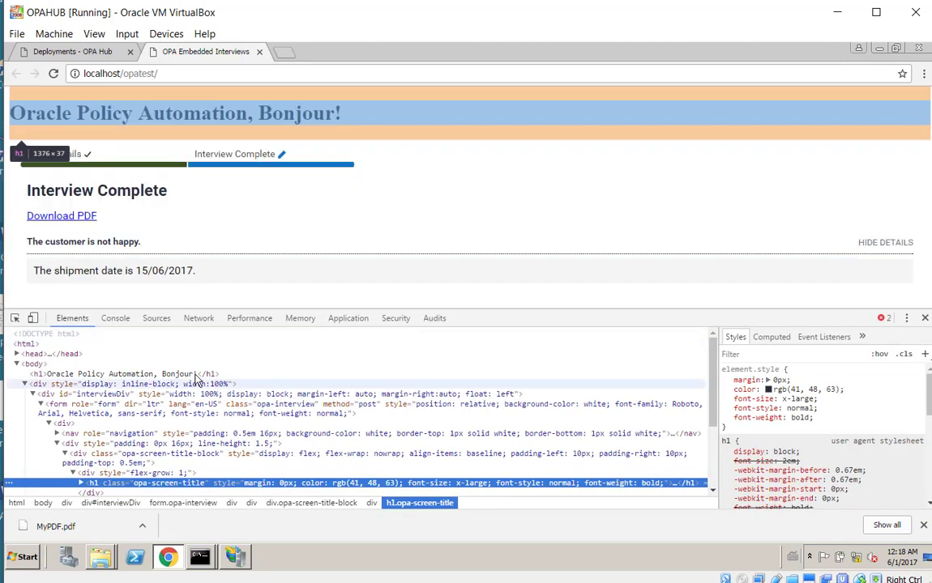
pyautogui.click(115, 318)
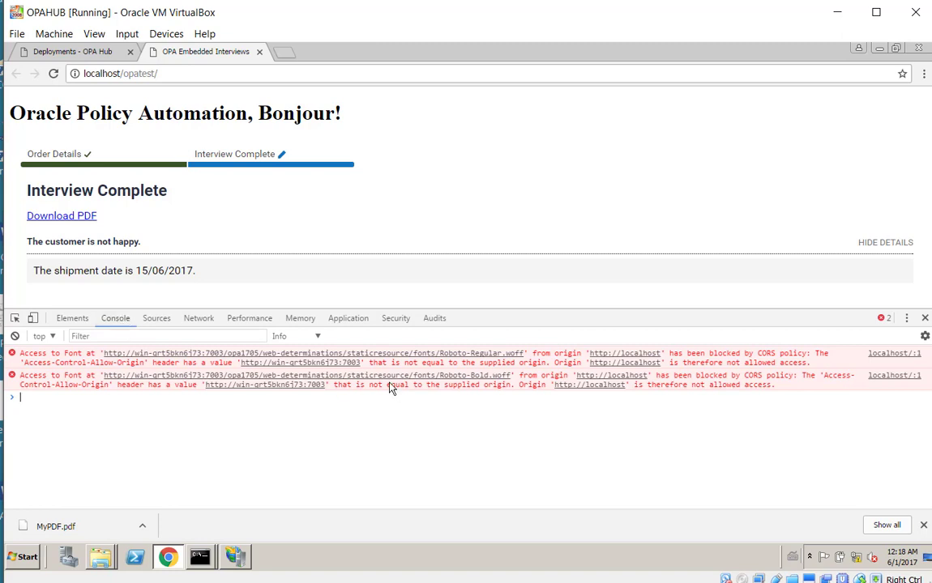
pyautogui.moveTo(364, 366); pyautogui.dragTo(242, 369)
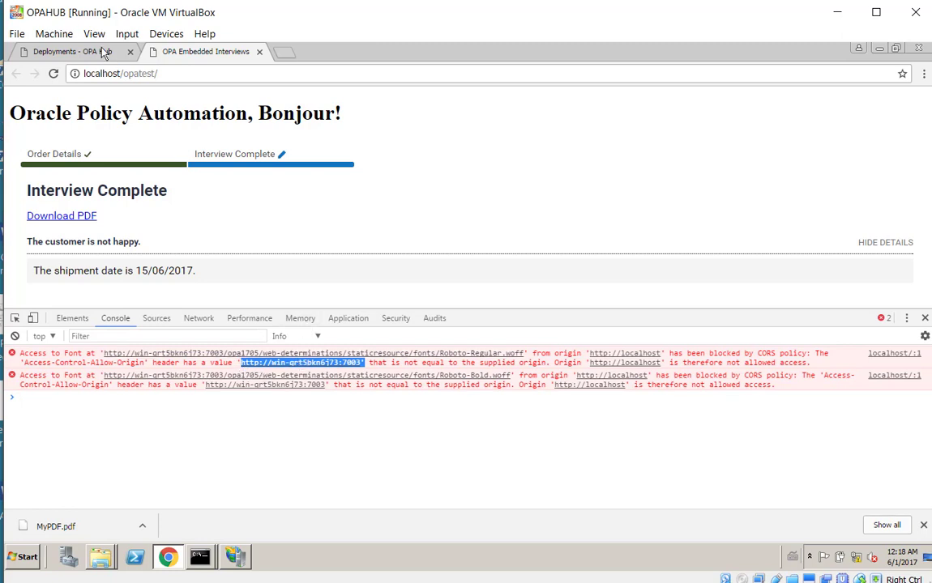
pyautogui.click(73, 51)
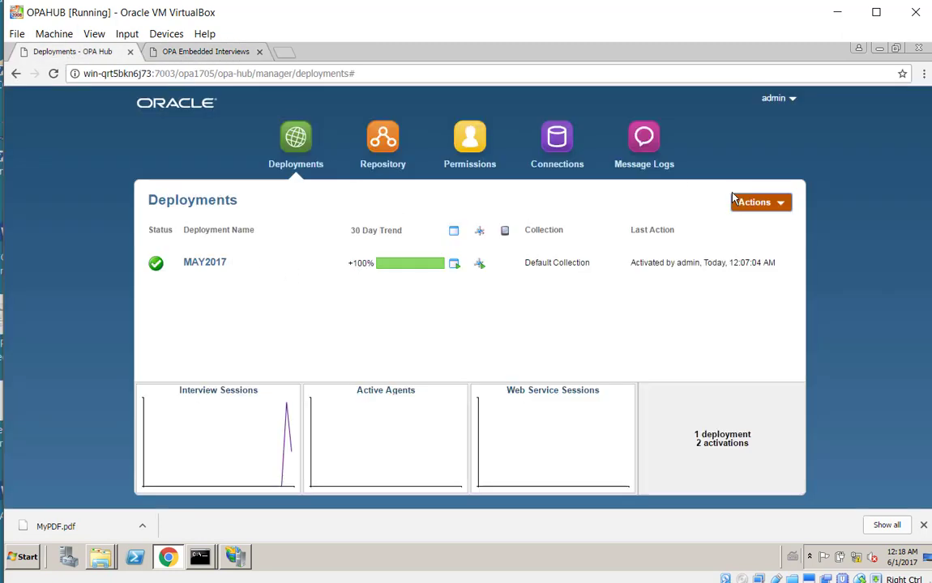
pyautogui.click(757, 203)
pyautogui.click(752, 223)
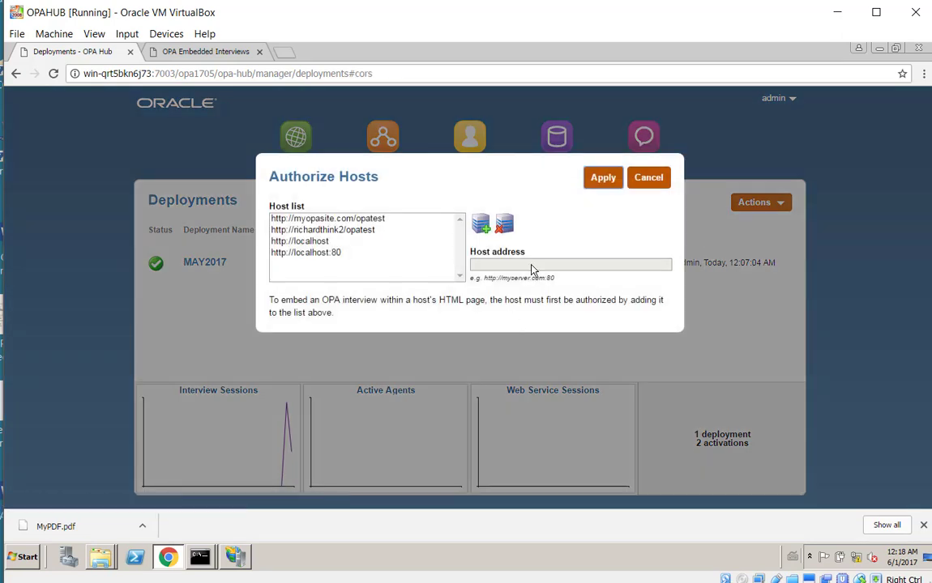
pyautogui.click(480, 223)
pyautogui.write("http://win-qrt5bkn6j73:7003'")
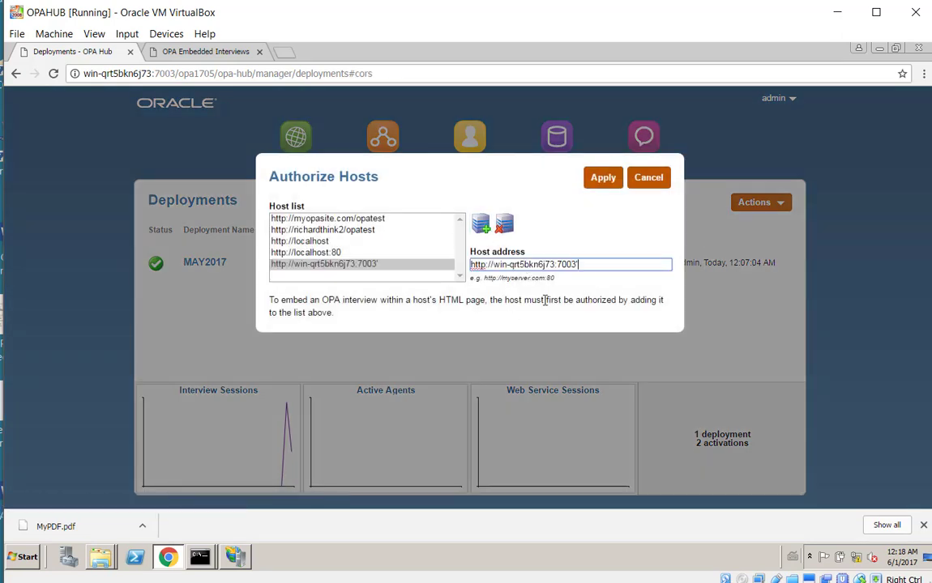
pyautogui.press('BackSpace')
pyautogui.click(604, 185)
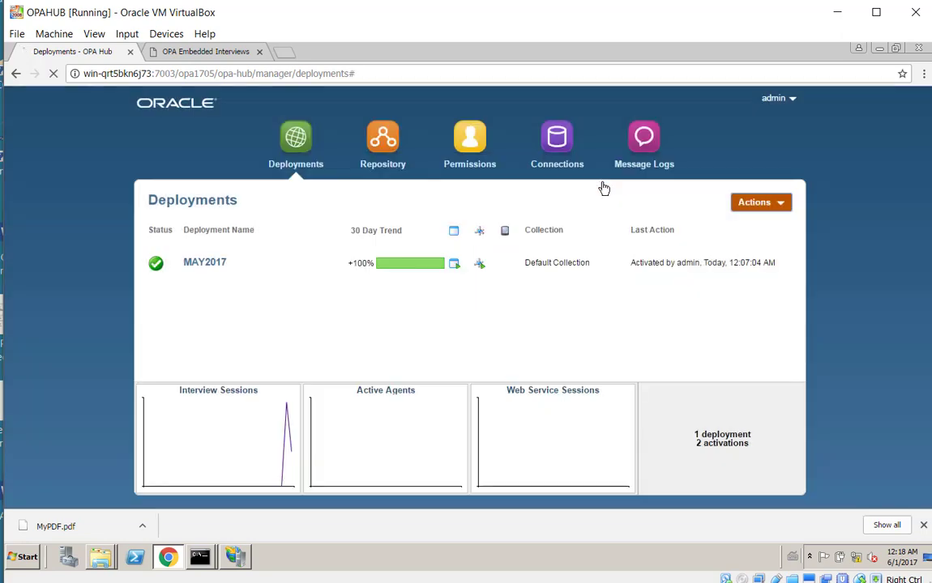
# Reload the embedded interview page, forcing a fresh load to recheck its console
pyautogui.click(215, 52)
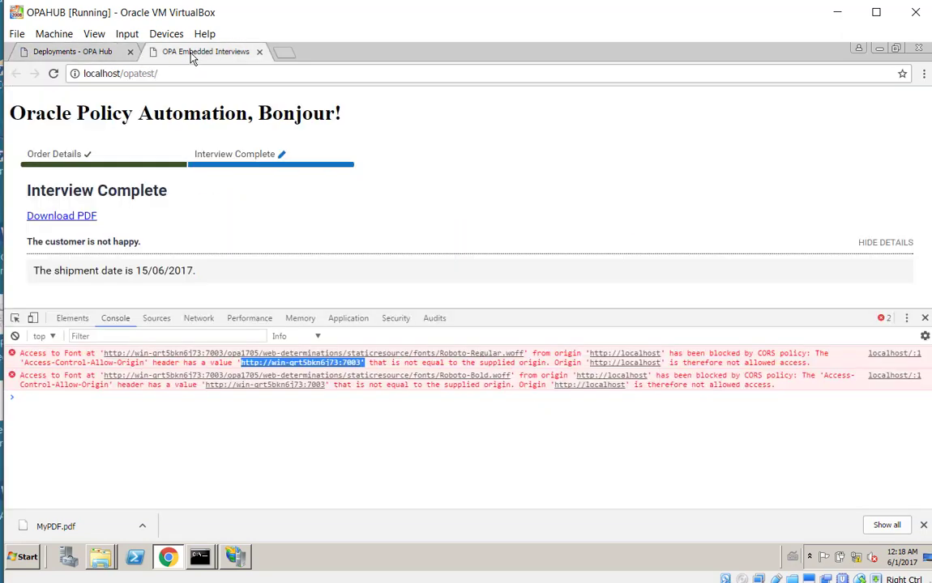
pyautogui.click(52, 74)
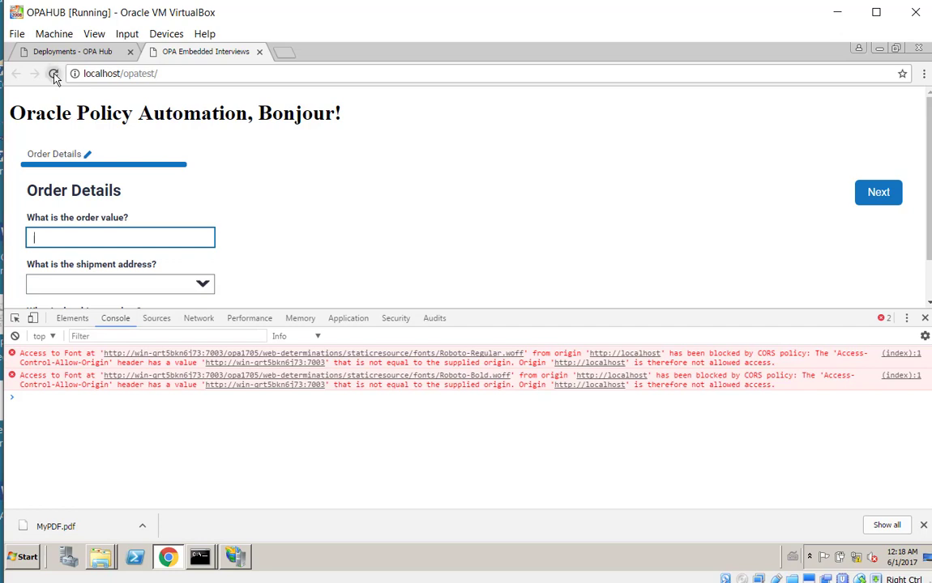
pyautogui.rightClick(53, 74)
pyautogui.click(85, 121)
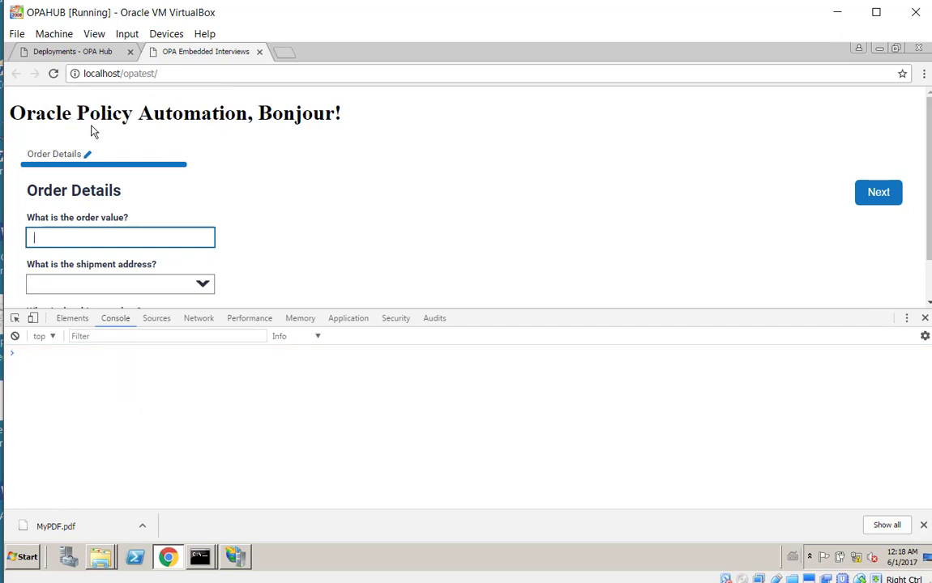
# Check the reloaded interview page's console for messages and close the developer tools
pyautogui.click(115, 319)
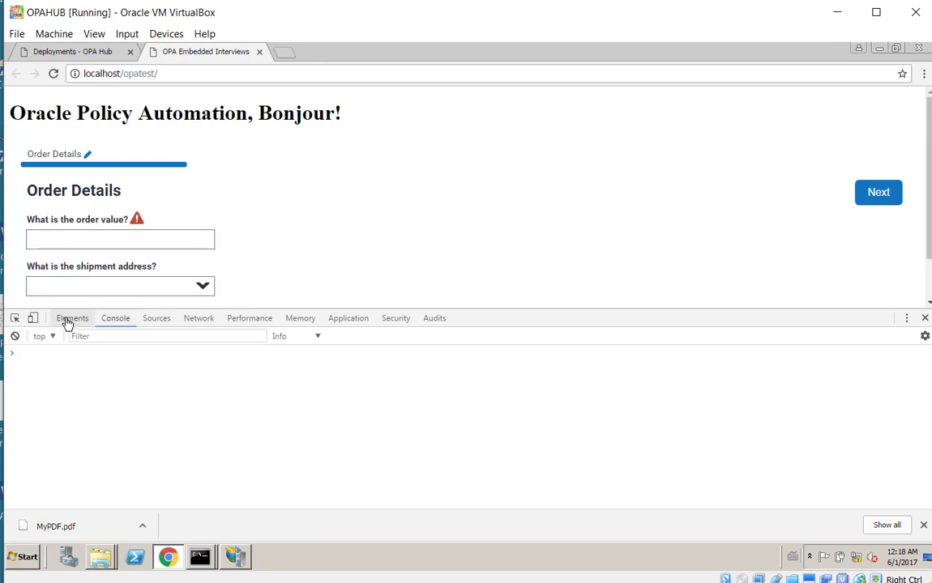
pyautogui.click(73, 318)
pyautogui.click(115, 319)
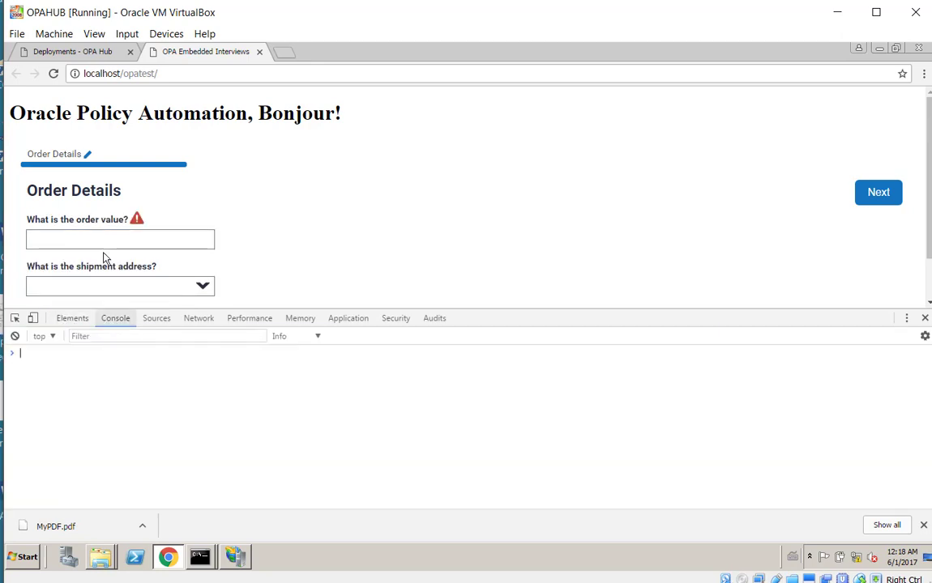
pyautogui.click(925, 317)
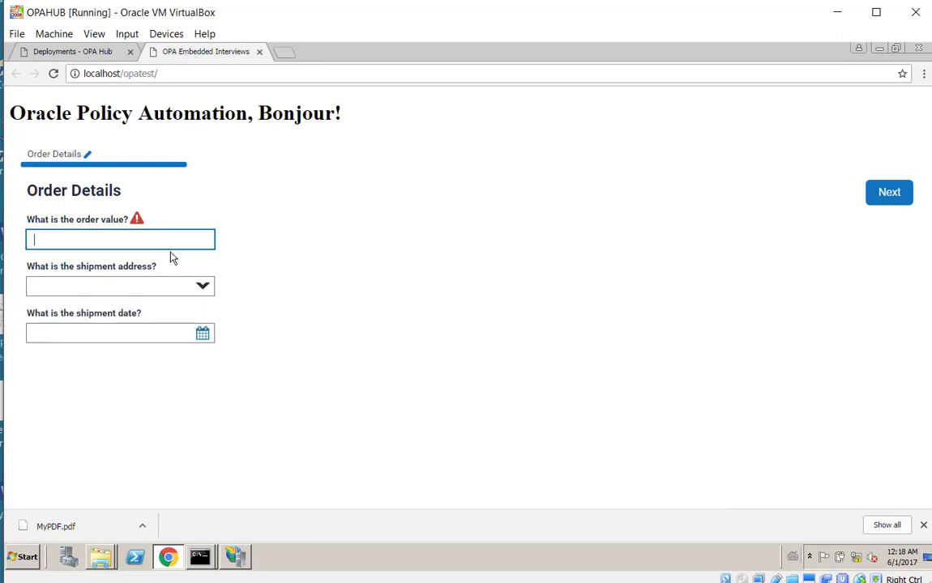
# Complete the Order Details screen with order value 99, shipment address USA and shipment date 31/05/2017, and continue to Packaging
pyautogui.write('99')
pyautogui.click(167, 287)
pyautogui.click(114, 325)
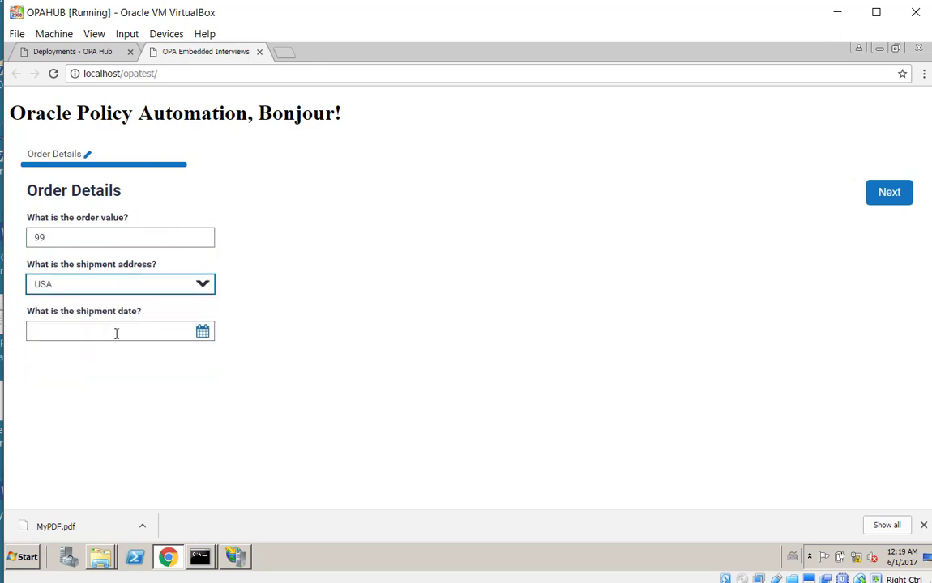
pyautogui.click(115, 332)
pyautogui.click(202, 334)
pyautogui.click(117, 399)
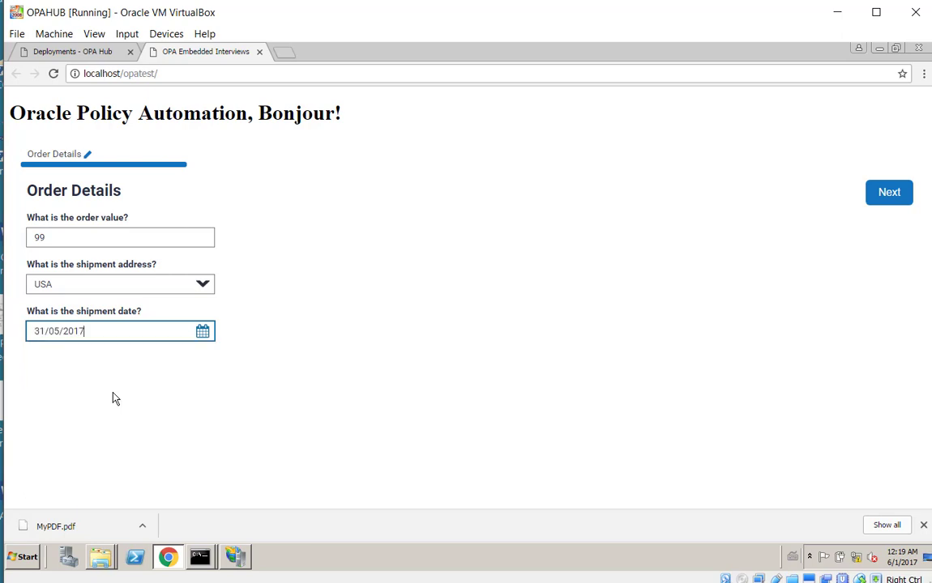
pyautogui.click(891, 194)
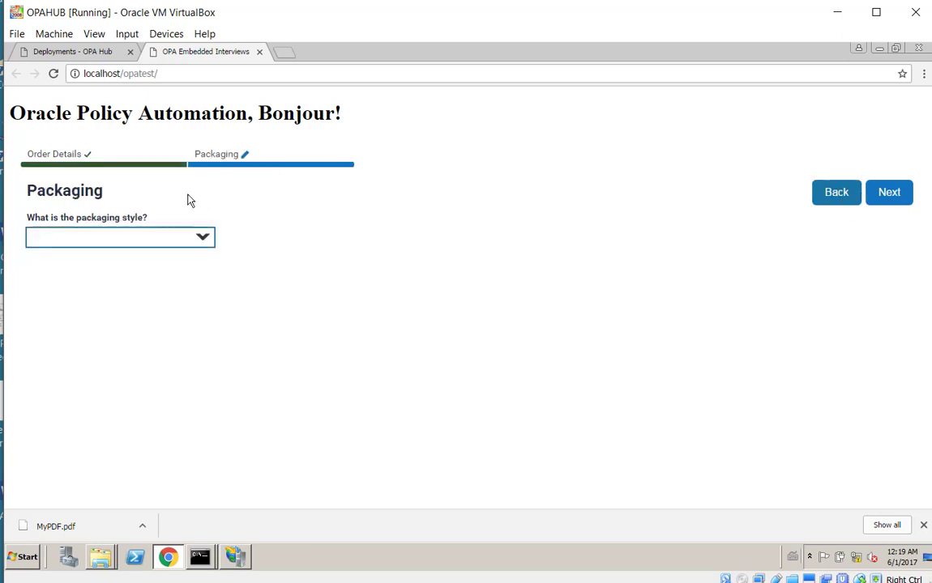
# Set the packaging style to Cardboard and advance to the interview's final screen
pyautogui.click(199, 243)
pyautogui.click(102, 277)
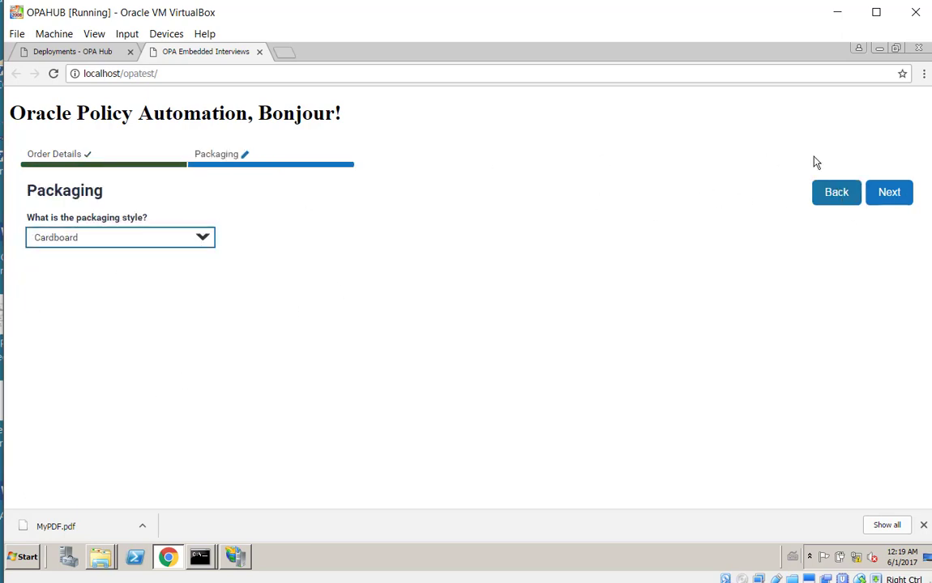
pyautogui.click(891, 195)
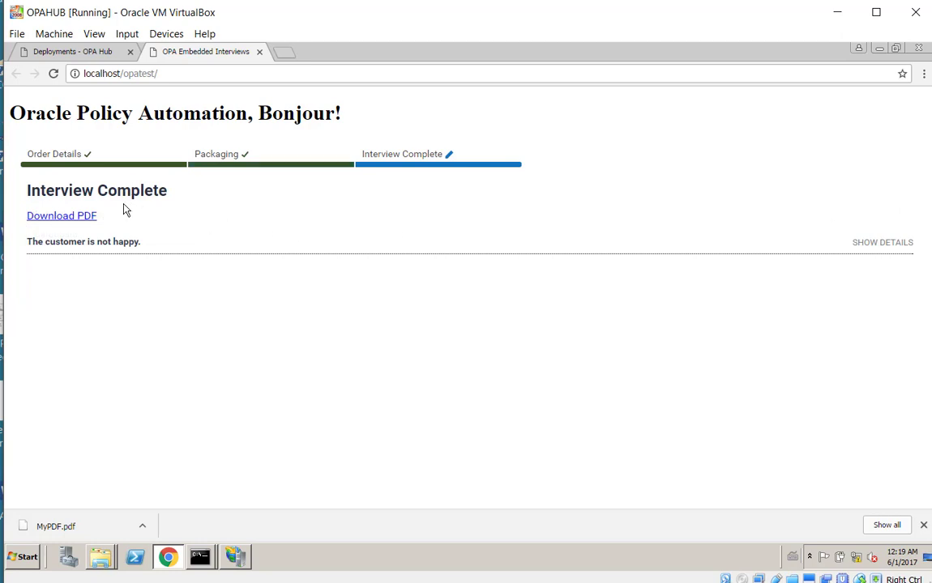
# Inspect the completed interview's HTML elements and search the markup for "IFRAM"
pyautogui.rightClick(238, 215)
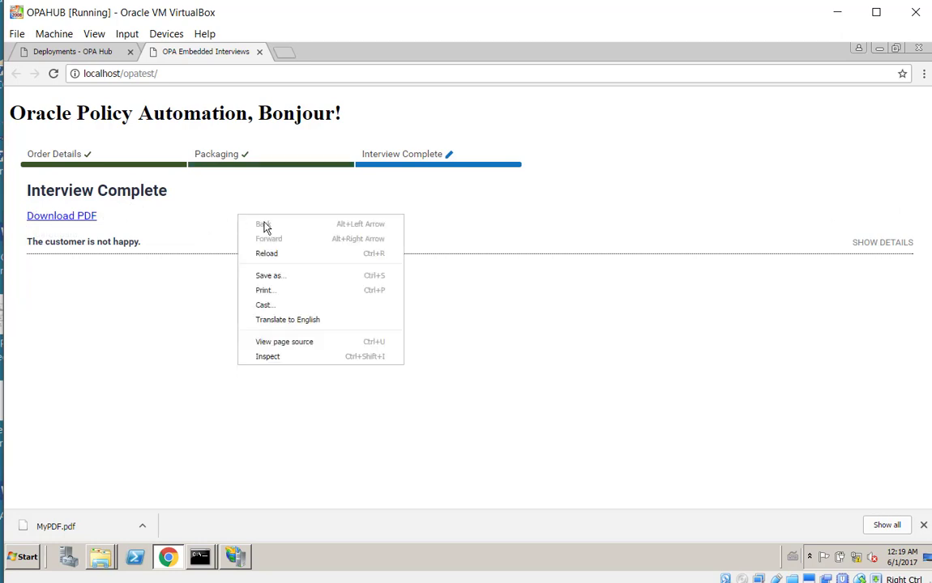
pyautogui.click(299, 357)
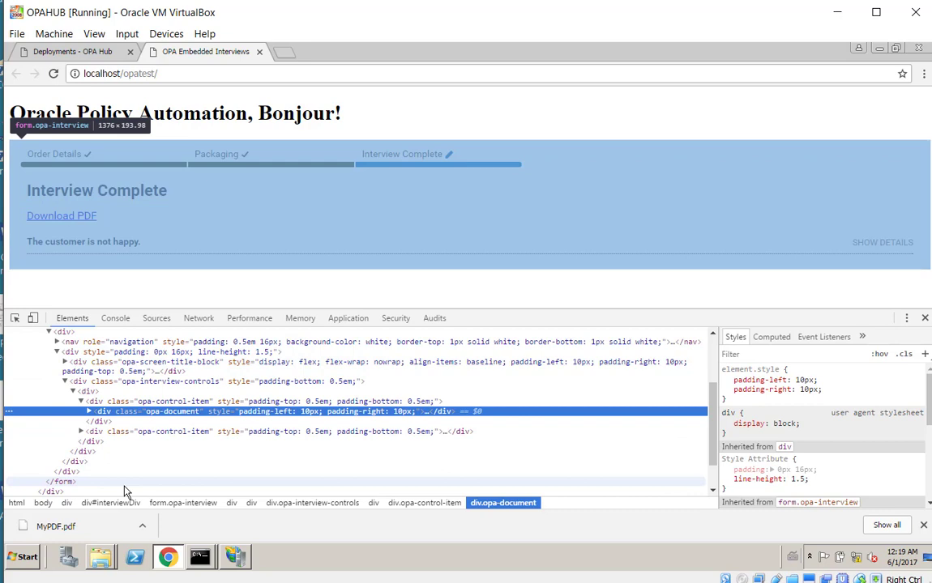
pyautogui.hotkey('ctrl', 'f')
pyautogui.write('IFRAM')
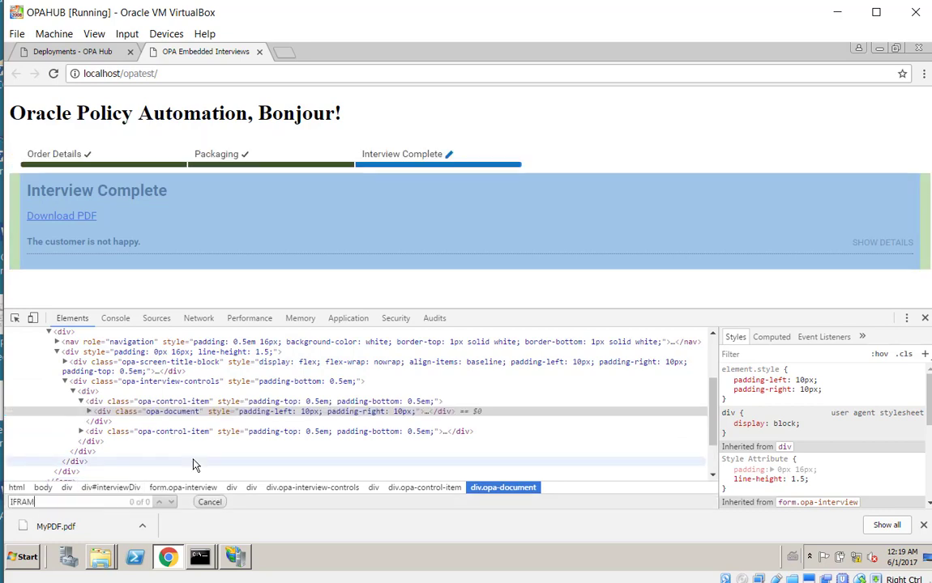